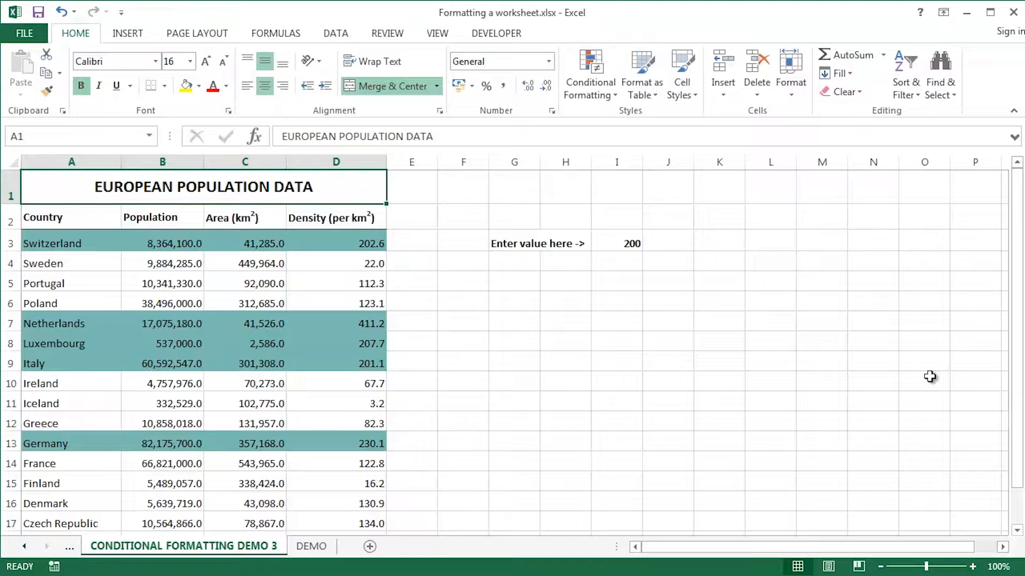
# Scroll back through the sheet tabs and open the Conditional Formatting Applied sheet with density data bars.
pyautogui.click(25, 546)
pyautogui.click(24, 547)
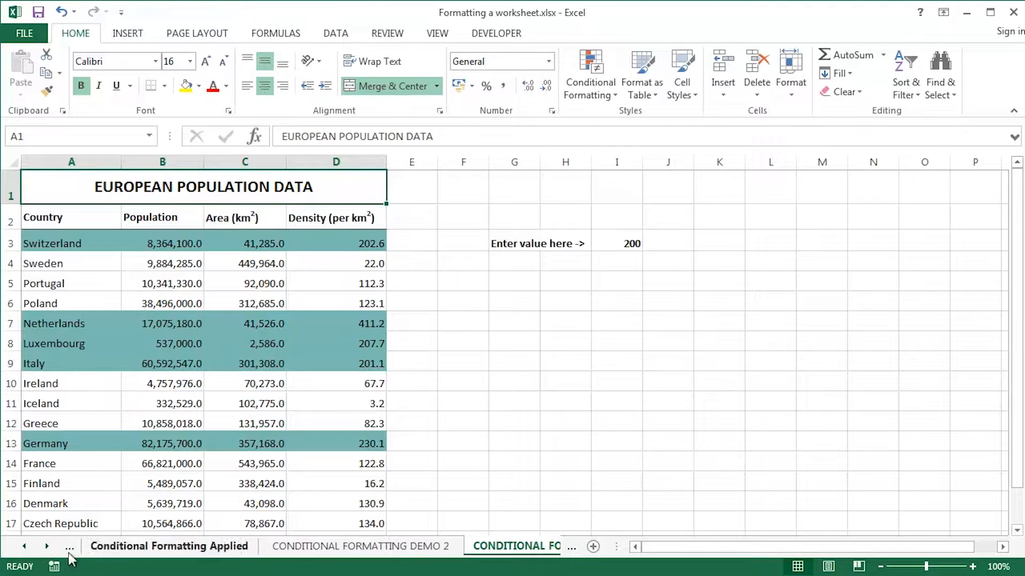
pyautogui.click(24, 547)
pyautogui.click(141, 546)
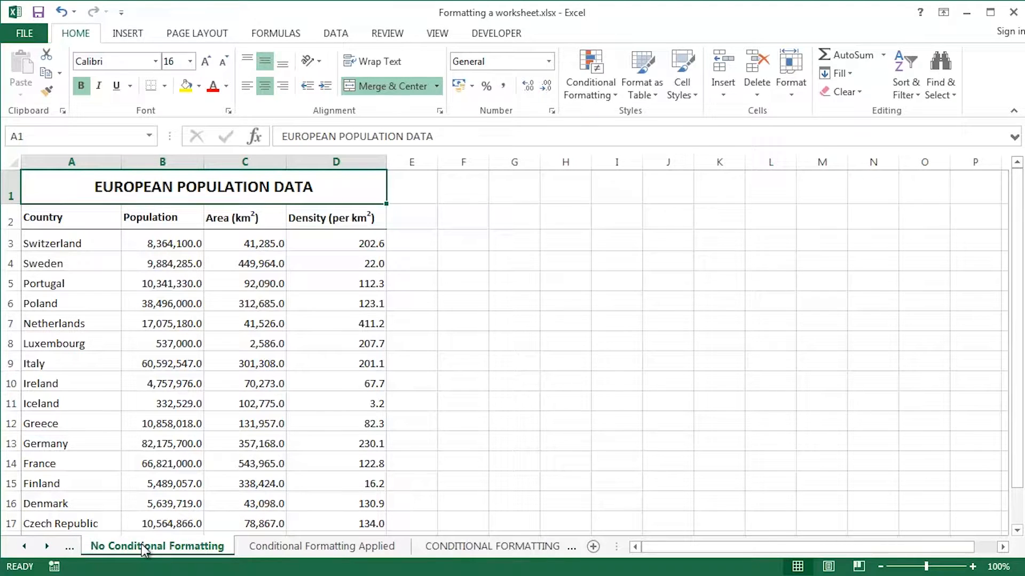
pyautogui.click(298, 547)
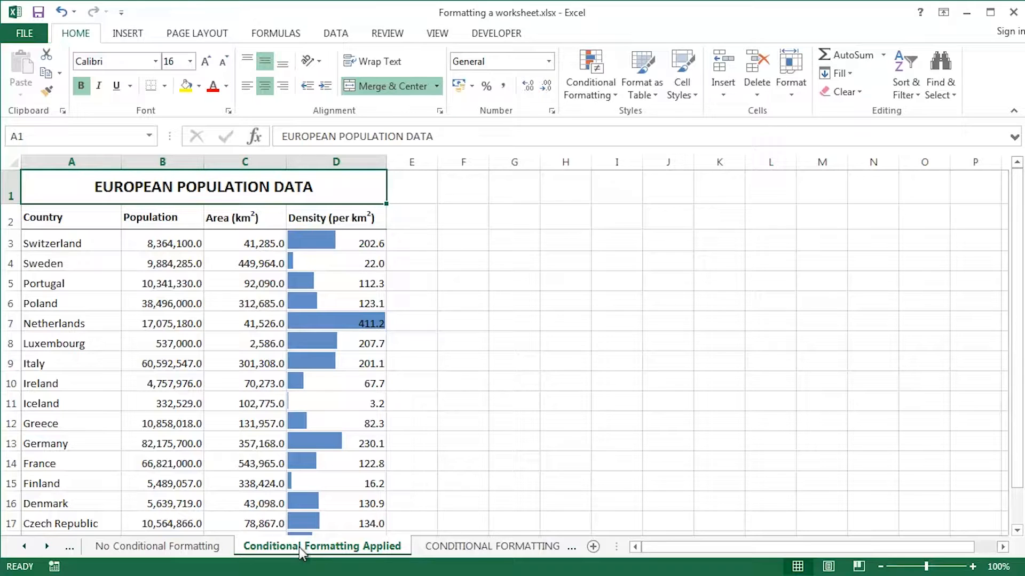
# Open the CONDITIONAL FORMATTING DEMO 2 sheet, where densities over 200 show in red.
pyautogui.click(468, 549)
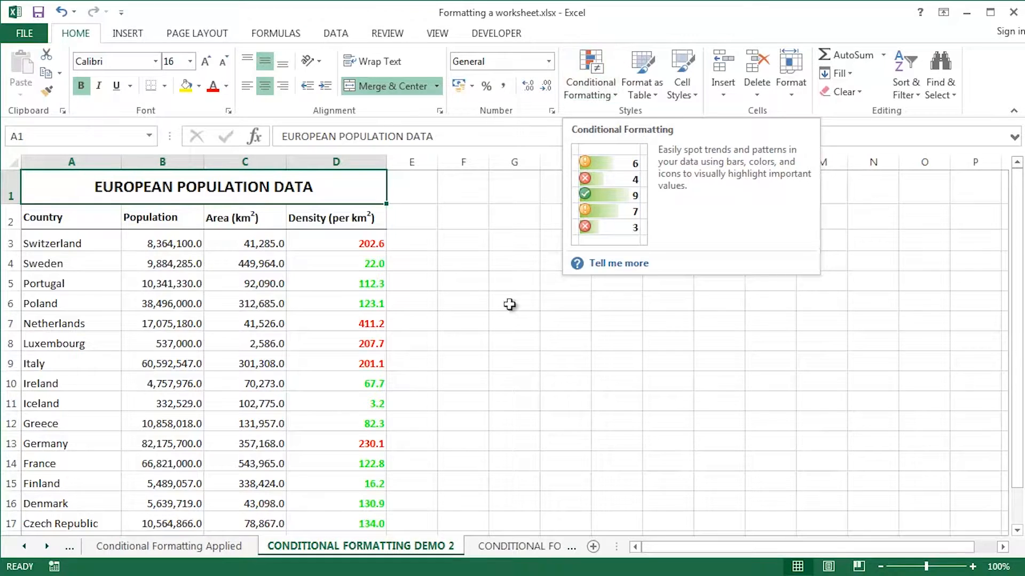
# Open the CONDITIONAL FORMATTING DEMO 3 sheet with rows highlighted against the 200 threshold.
pyautogui.click(507, 550)
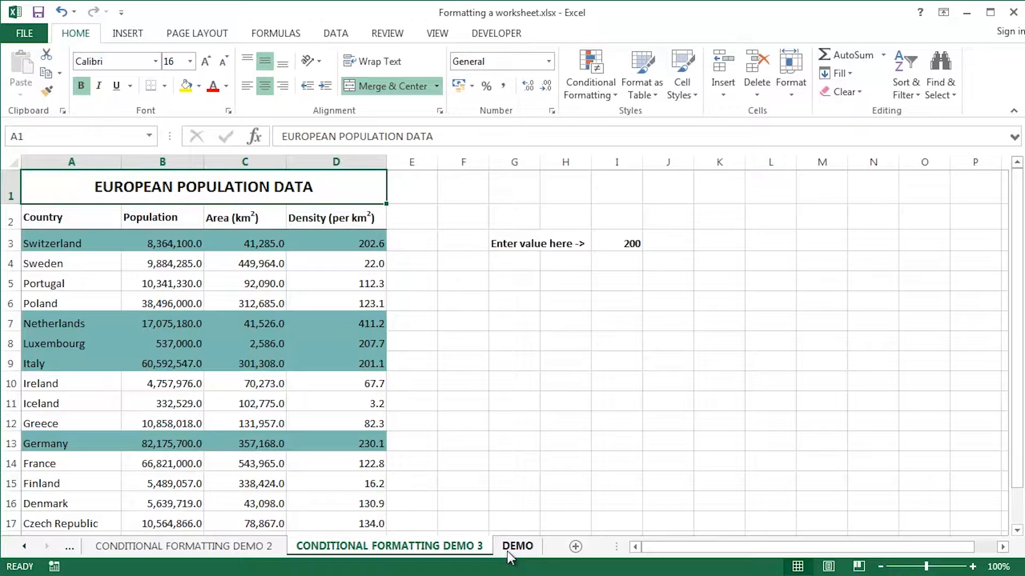
# Change the threshold in I3 to 100, then to 150.
pyautogui.click(617, 243)
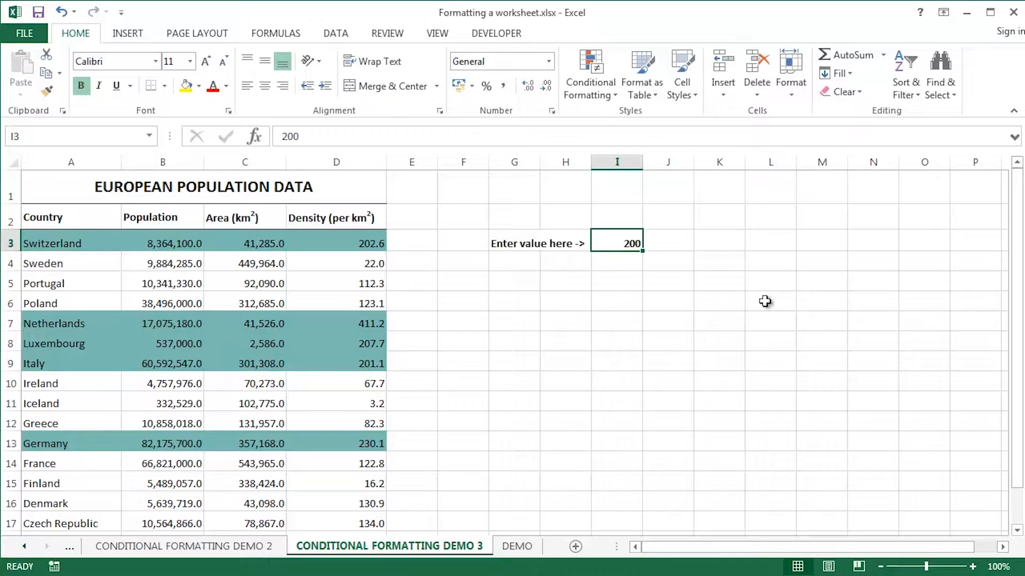
pyautogui.write('100')
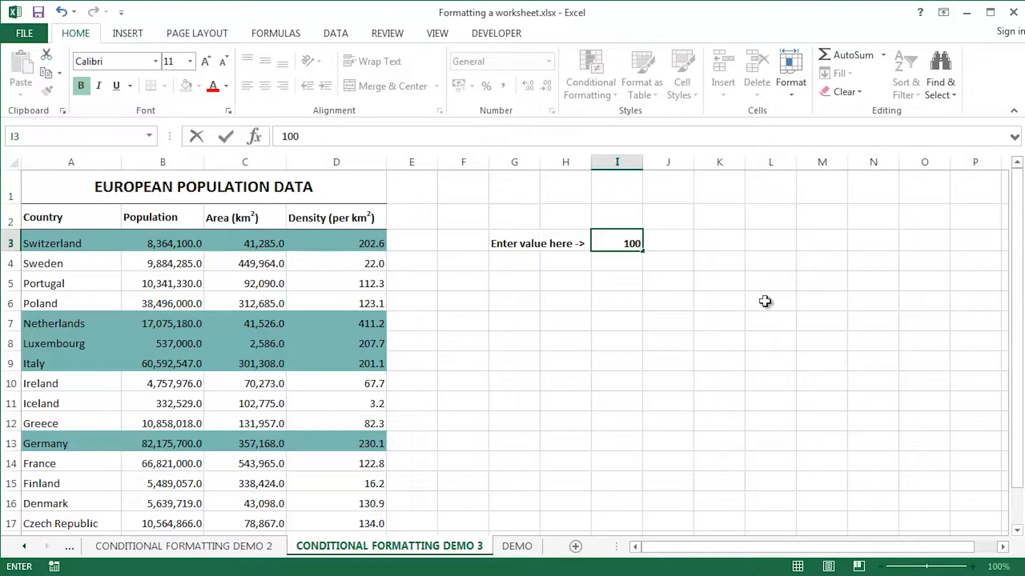
pyautogui.press('Return')
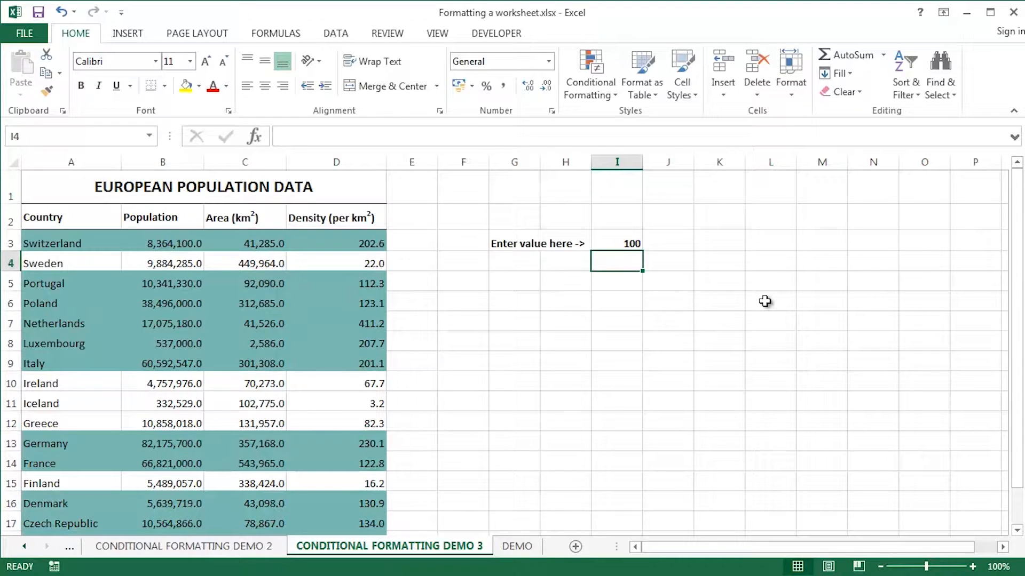
pyautogui.press('Up')
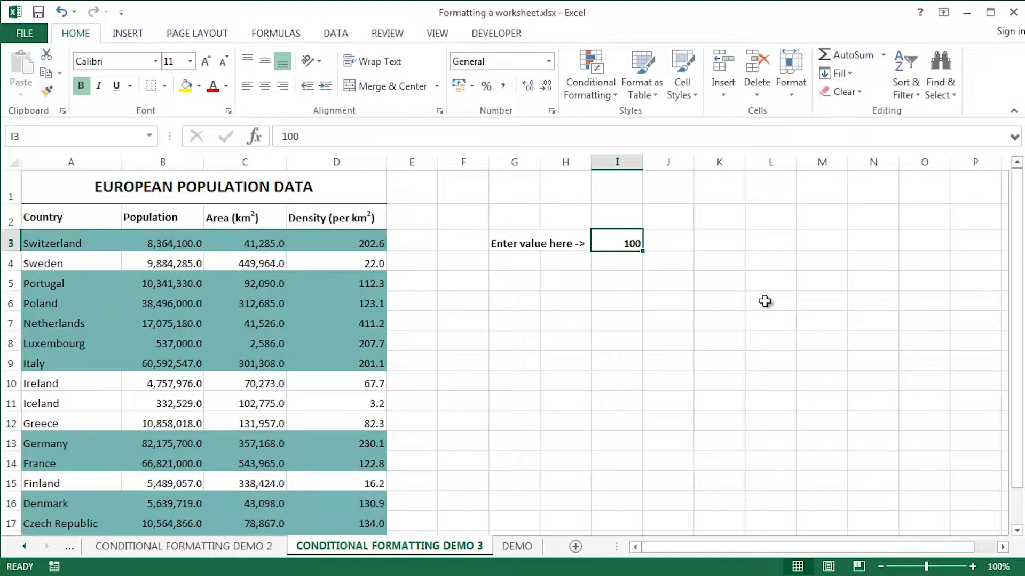
pyautogui.write('150')
pyautogui.press('Return')
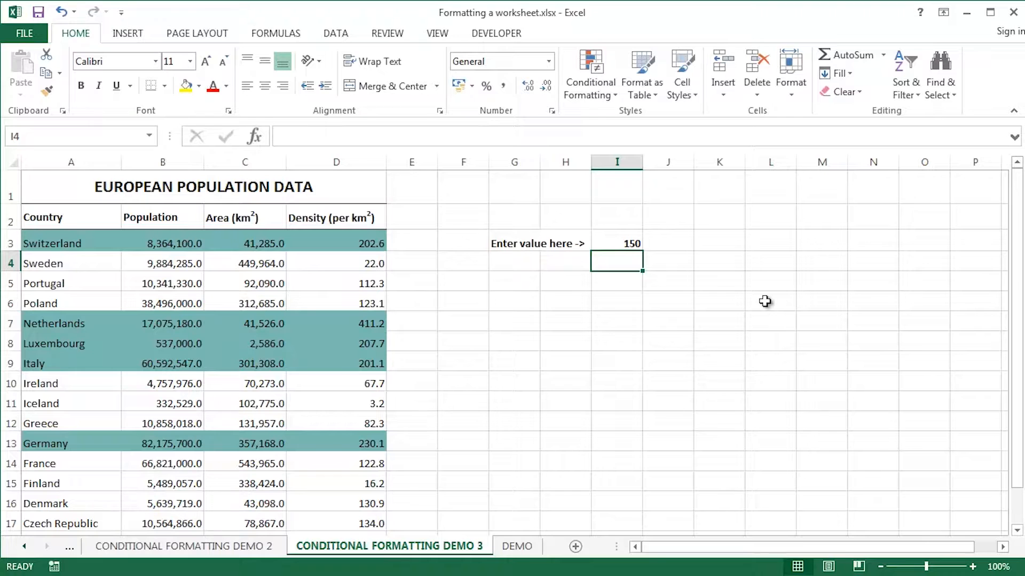
# On the DEMO sheet, select the country table range A3:D20.
pyautogui.click(526, 547)
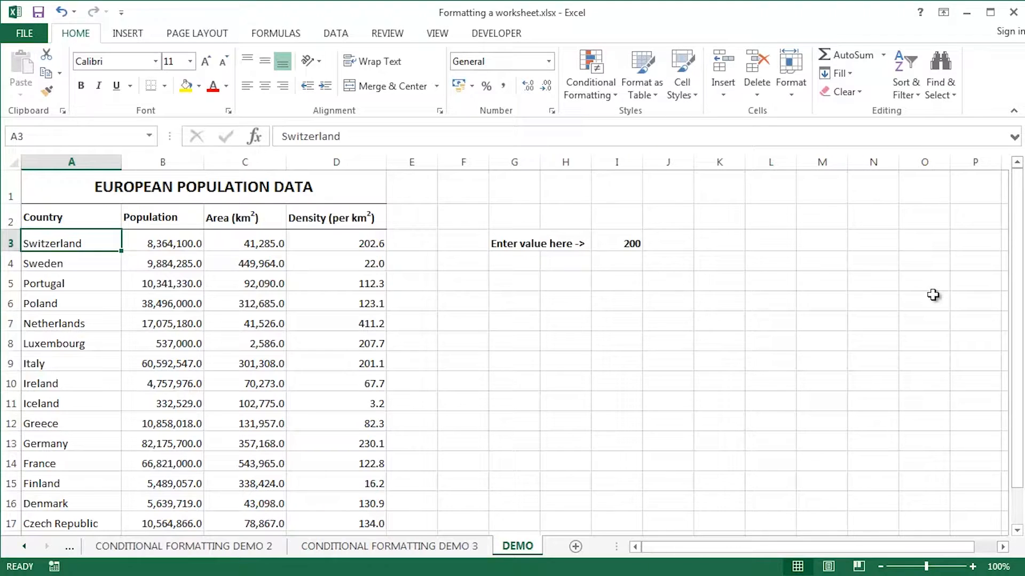
pyautogui.hotkey('ctrl', 'shift', 'Right')
pyautogui.hotkey('ctrl', 'shift', 'Down')
pyautogui.moveTo(1021, 273); pyautogui.dragTo(1020, 193)
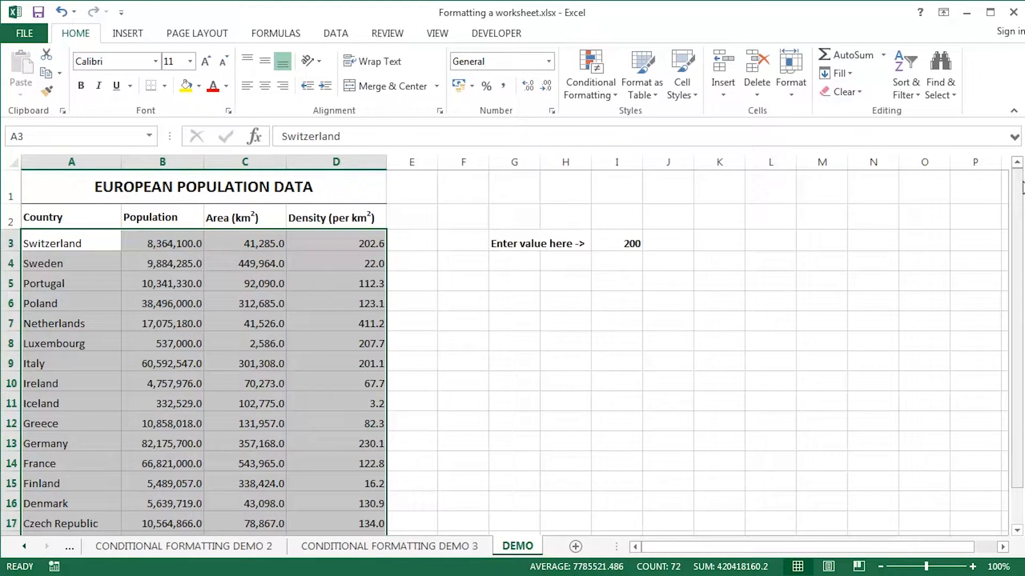
# Start a new conditional formatting rule for the selected rows.
pyautogui.click(601, 95)
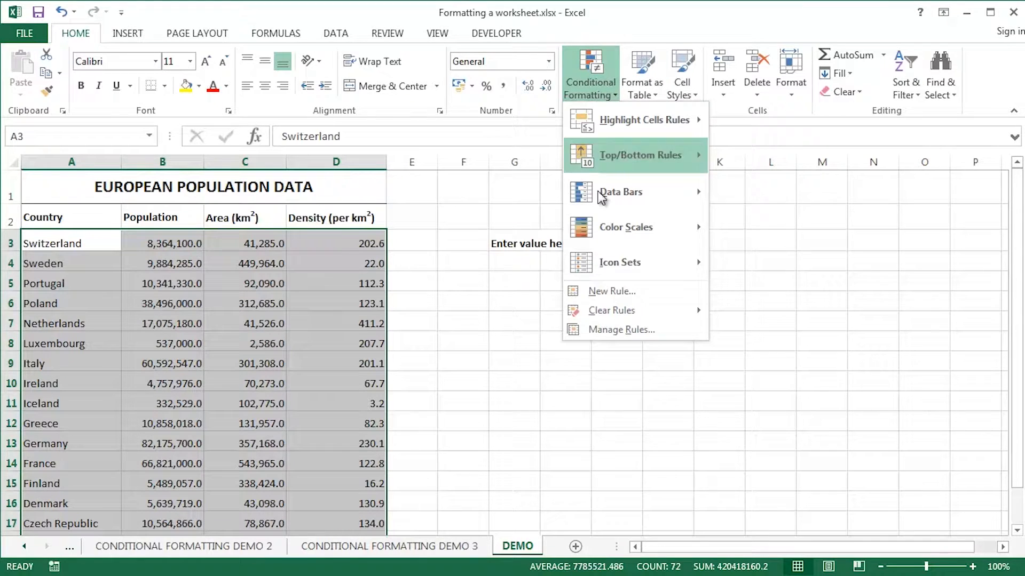
pyautogui.click(606, 291)
pyautogui.moveTo(566, 124); pyautogui.dragTo(560, 137)
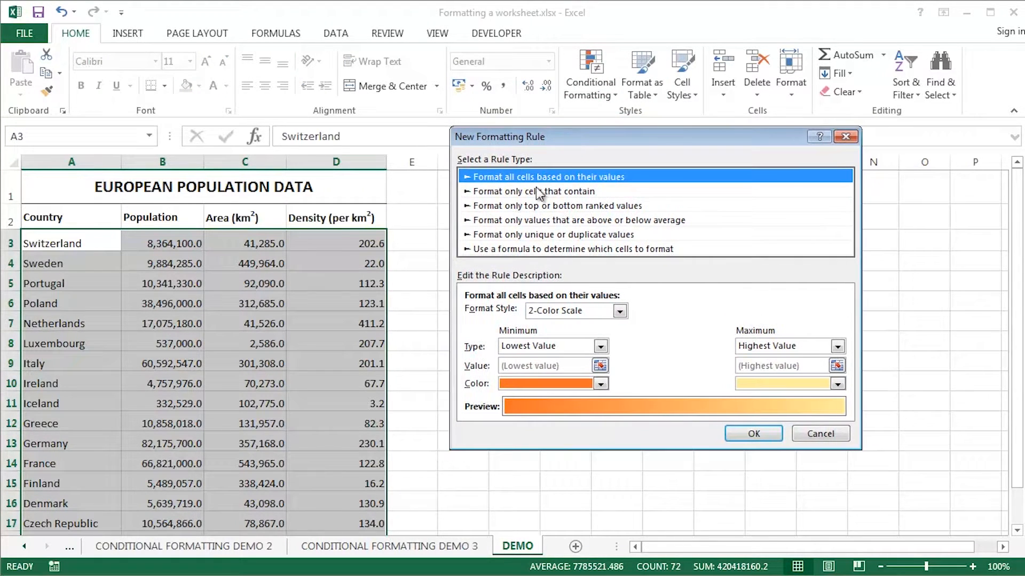
# Make it a formula rule =$D$3>=$I$3 using cells D3 and I3, then choose its format.
pyautogui.click(518, 250)
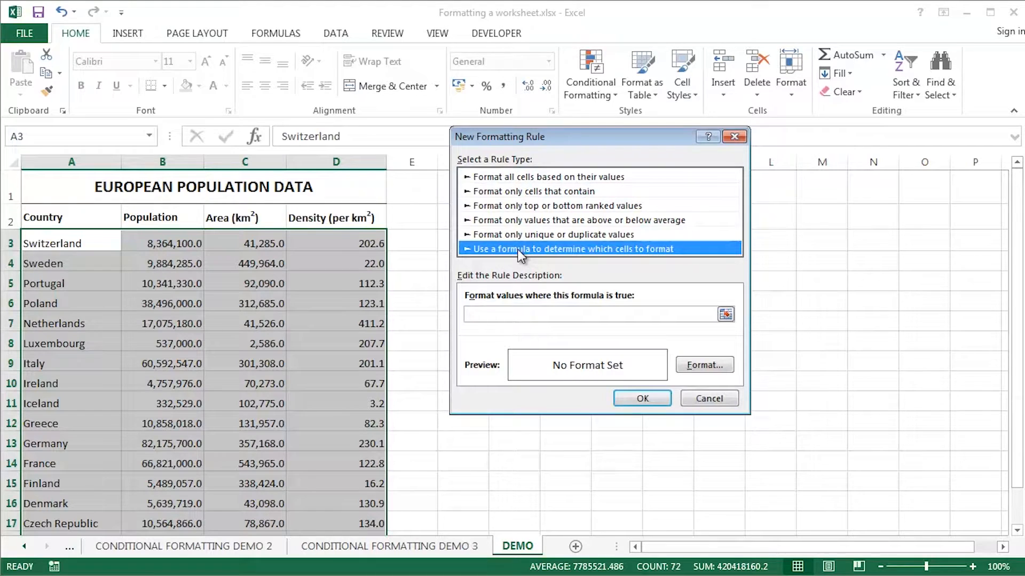
pyautogui.click(501, 314)
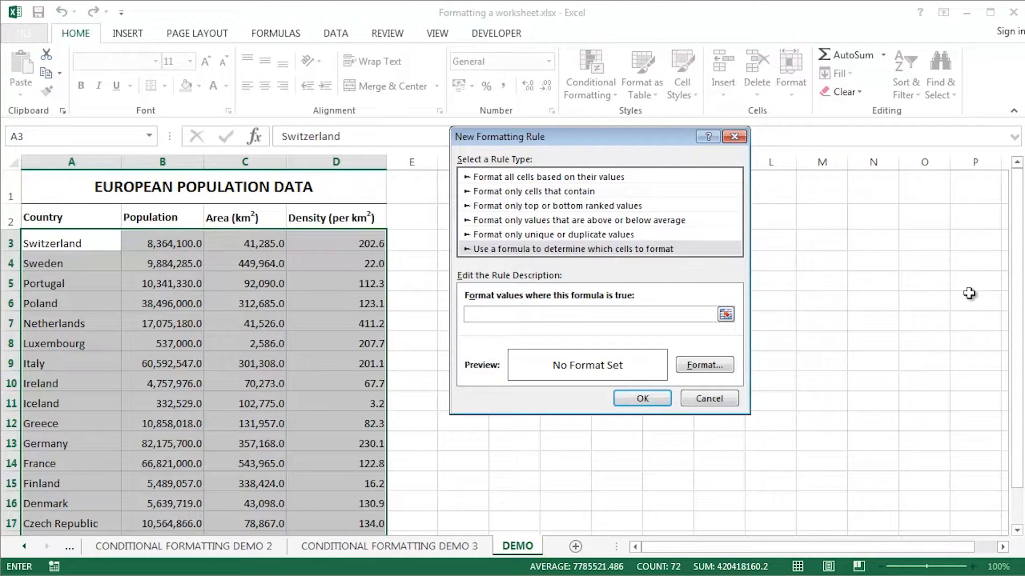
pyautogui.click(339, 245)
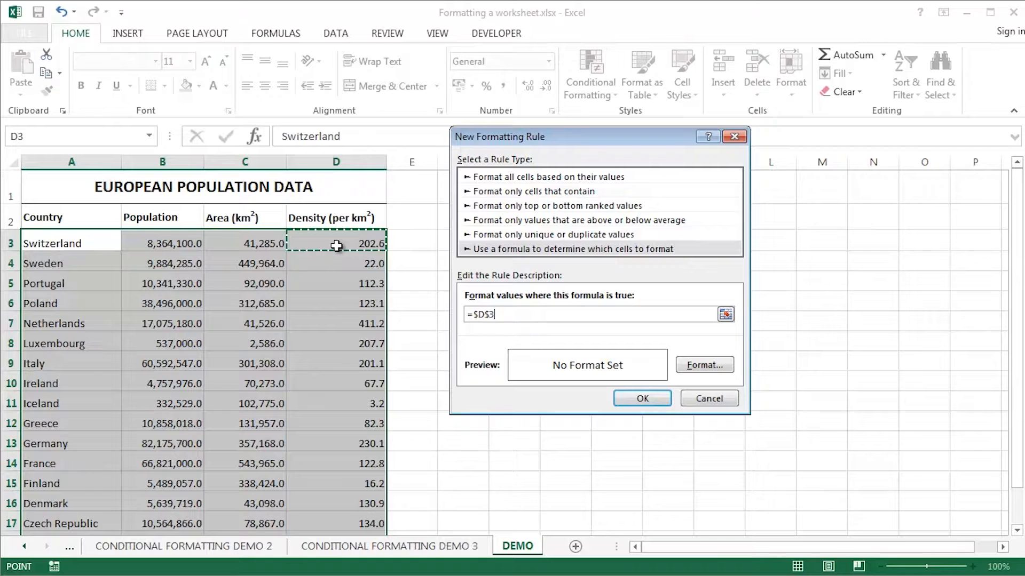
pyautogui.write('>=')
pyautogui.moveTo(557, 137); pyautogui.dragTo(286, 219)
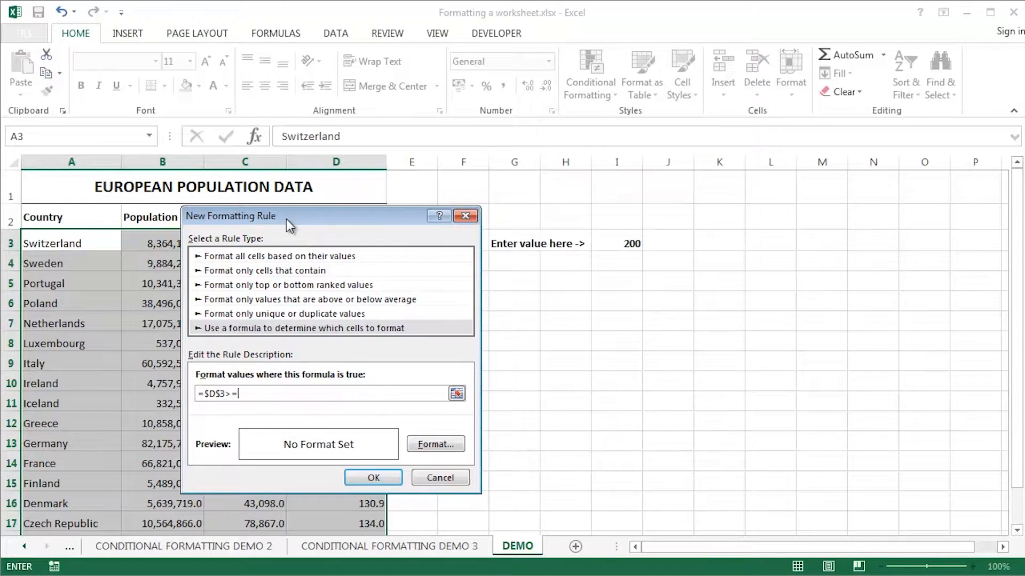
pyautogui.click(622, 244)
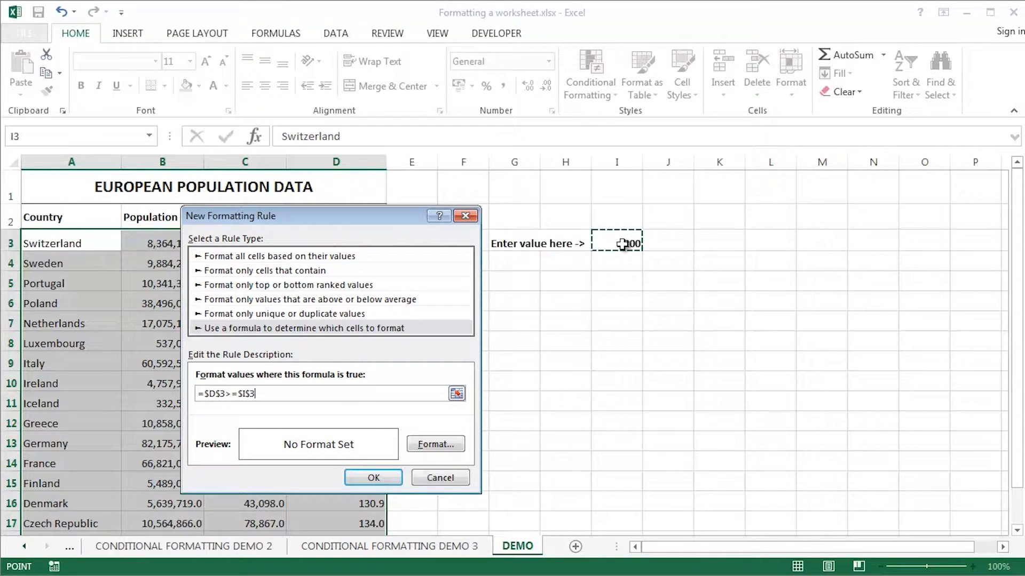
pyautogui.click(429, 447)
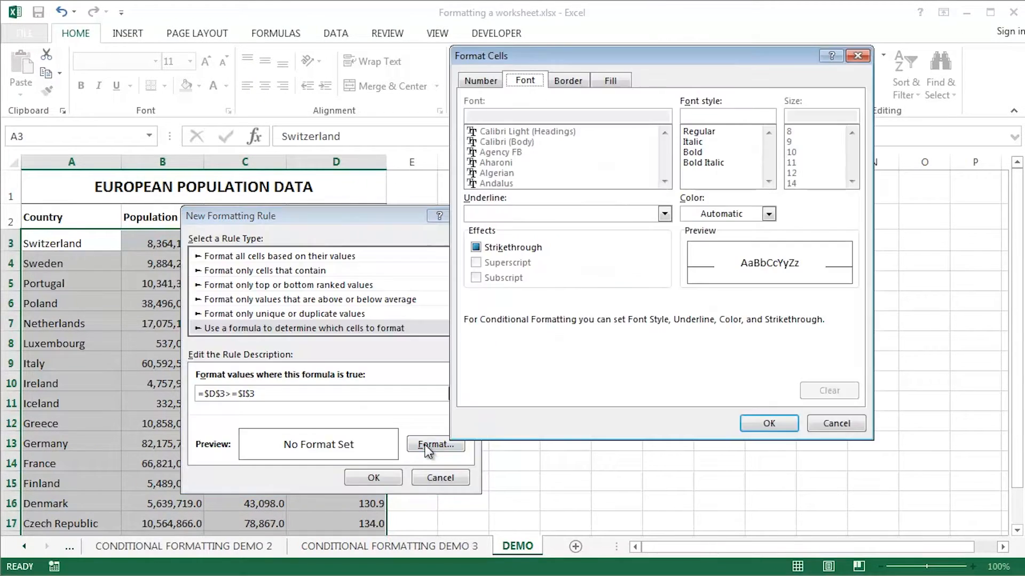
# Format matching rows with a blue fill and white text, and create the rule.
pyautogui.click(619, 82)
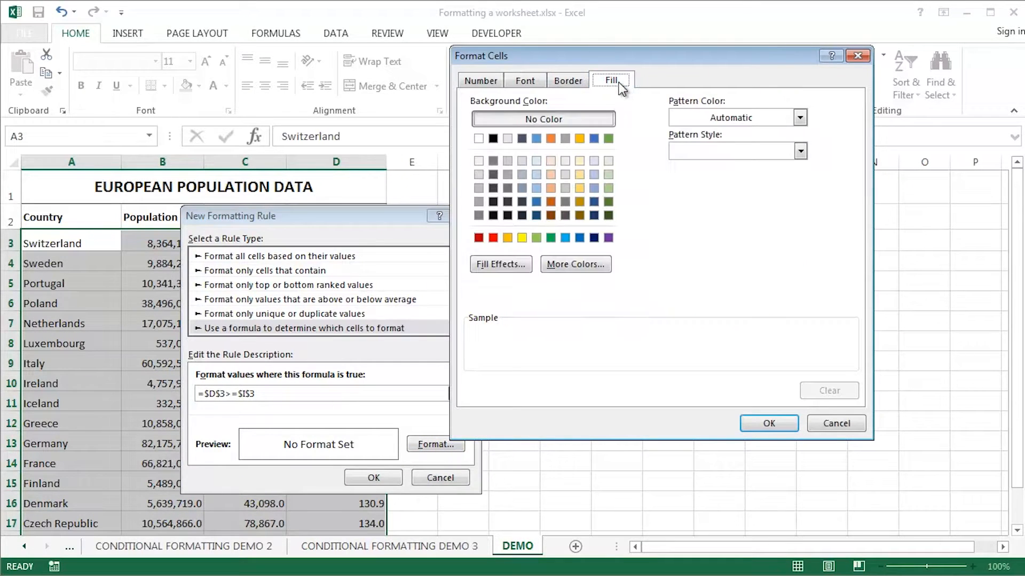
pyautogui.click(536, 139)
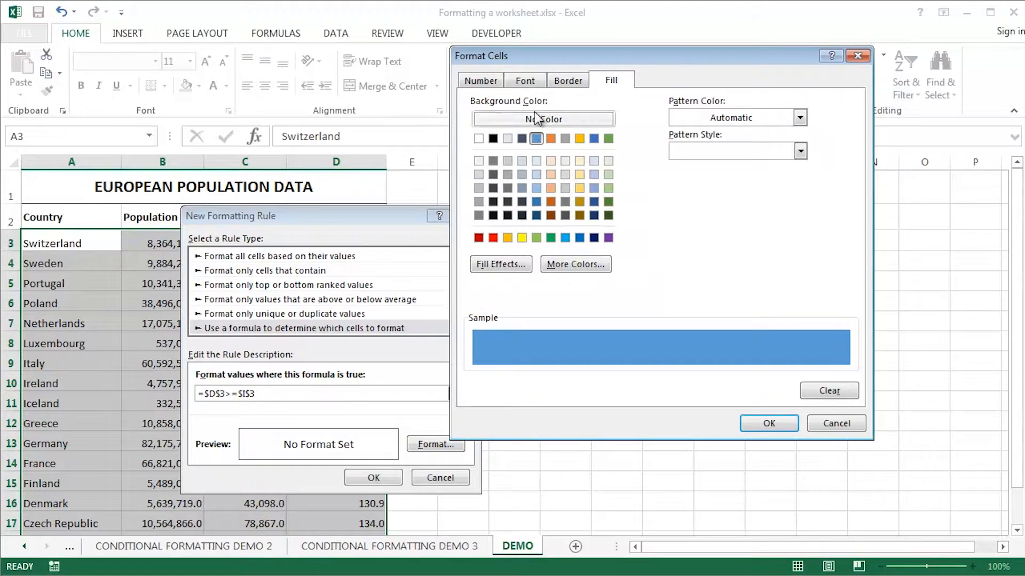
pyautogui.click(525, 81)
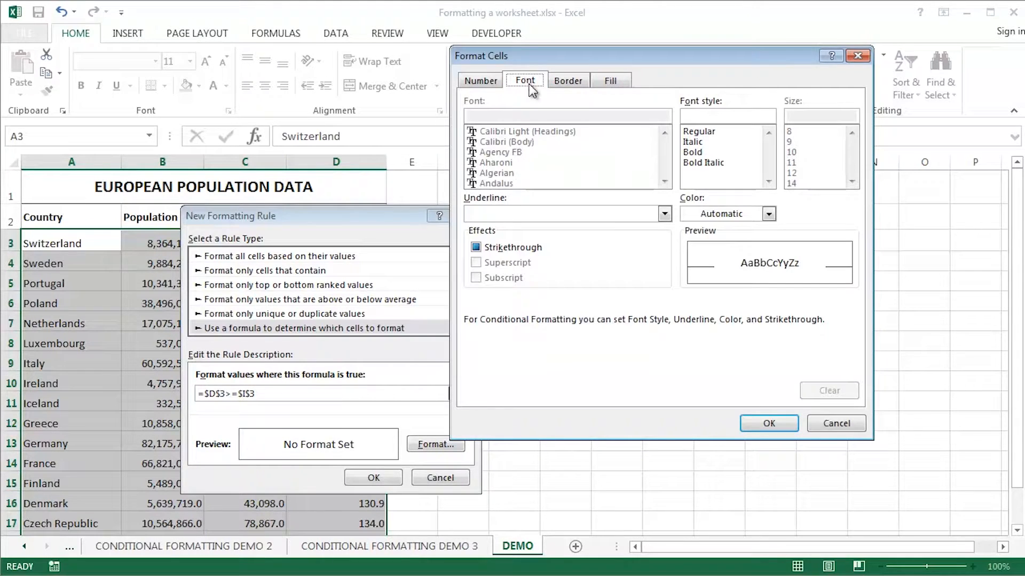
pyautogui.click(709, 214)
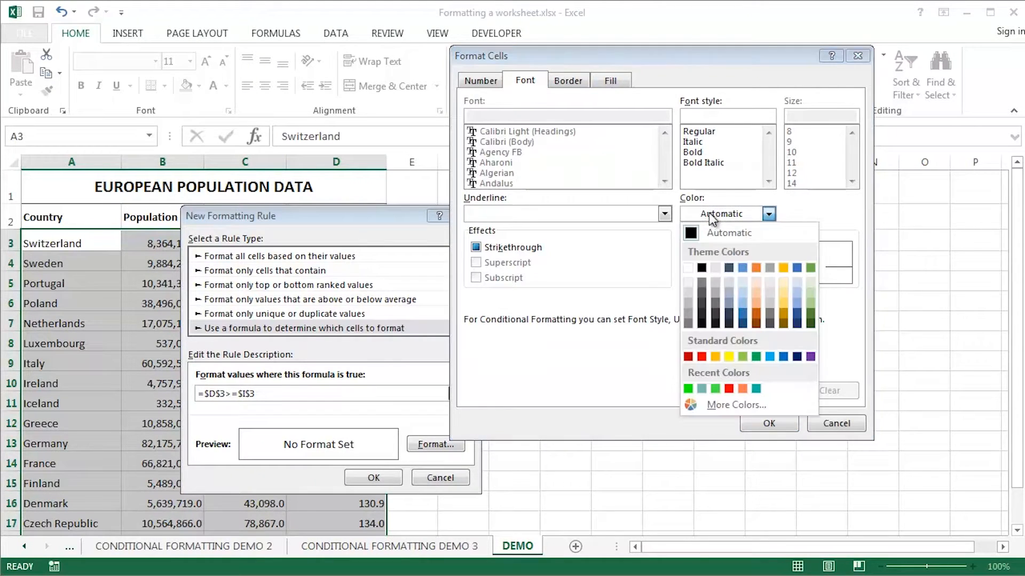
pyautogui.click(688, 268)
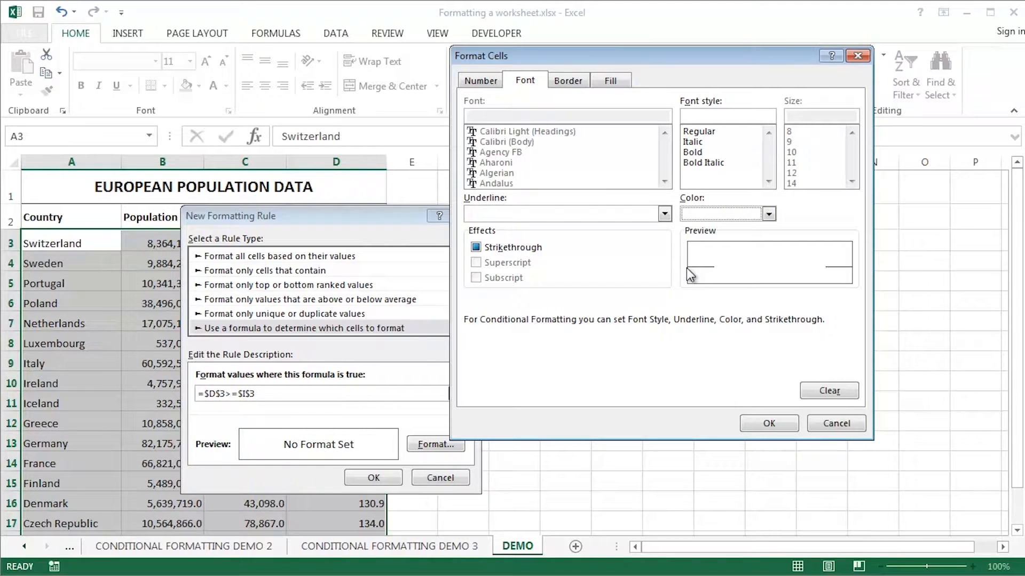
pyautogui.click(769, 423)
pyautogui.moveTo(379, 216); pyautogui.dragTo(784, 165)
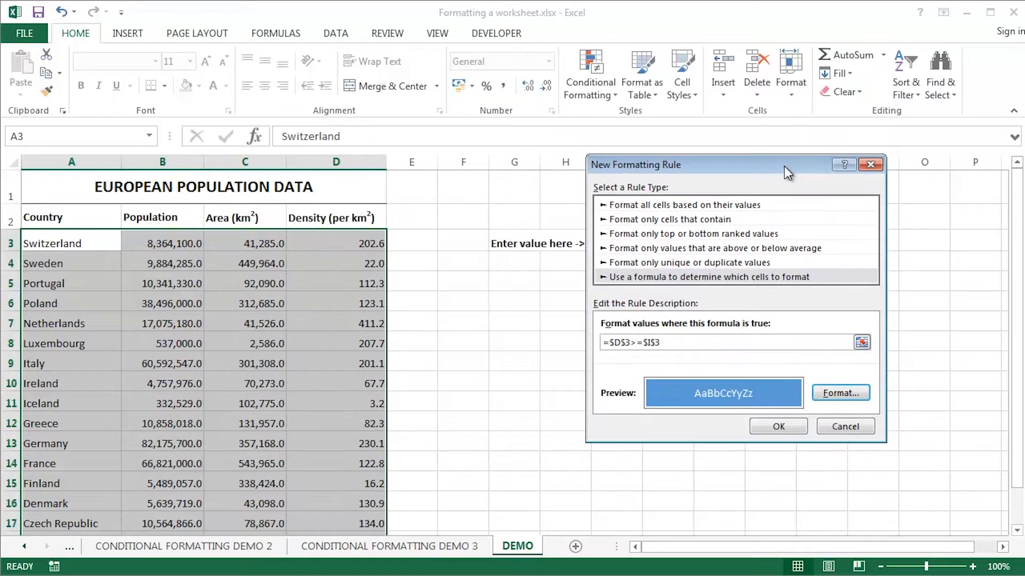
pyautogui.click(779, 426)
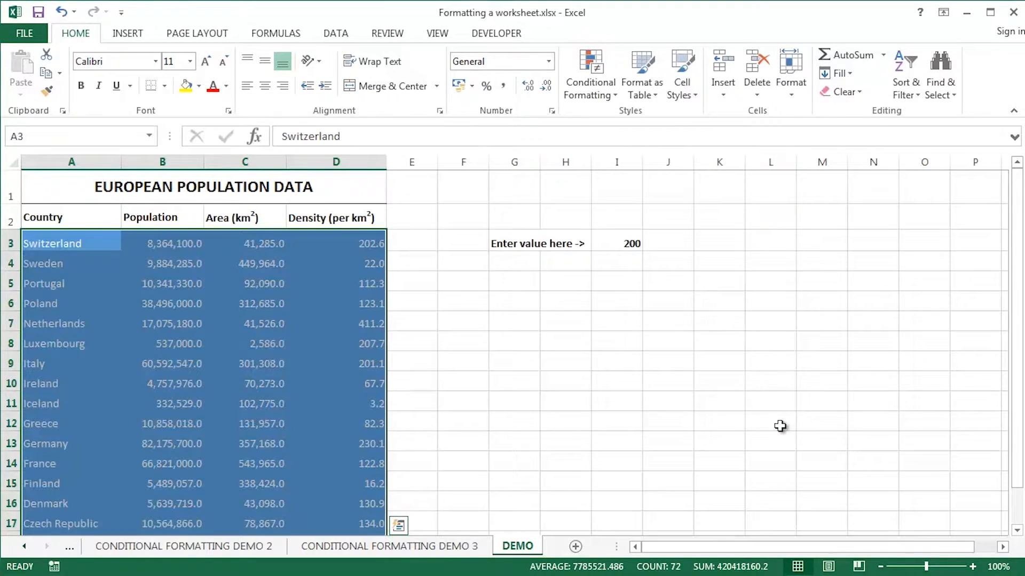
# Set the density threshold in I3 to 100.
pyautogui.click(703, 380)
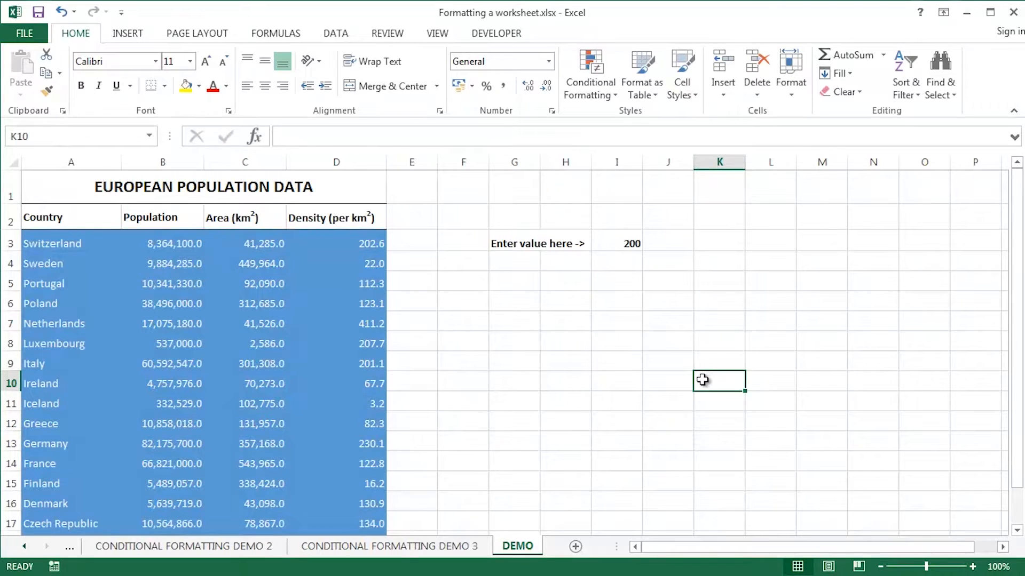
pyautogui.click(612, 239)
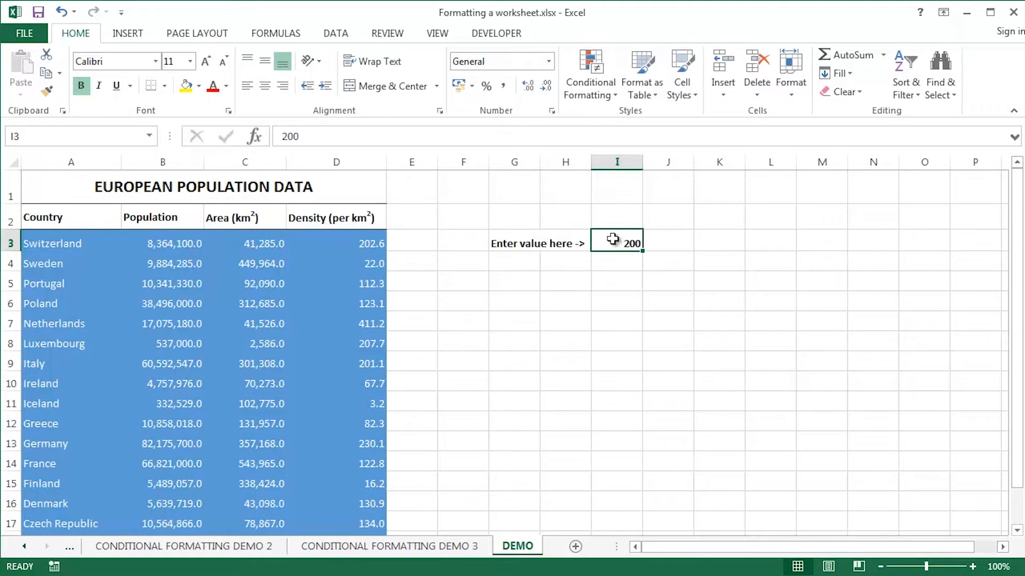
pyautogui.write('100')
pyautogui.press('Return')
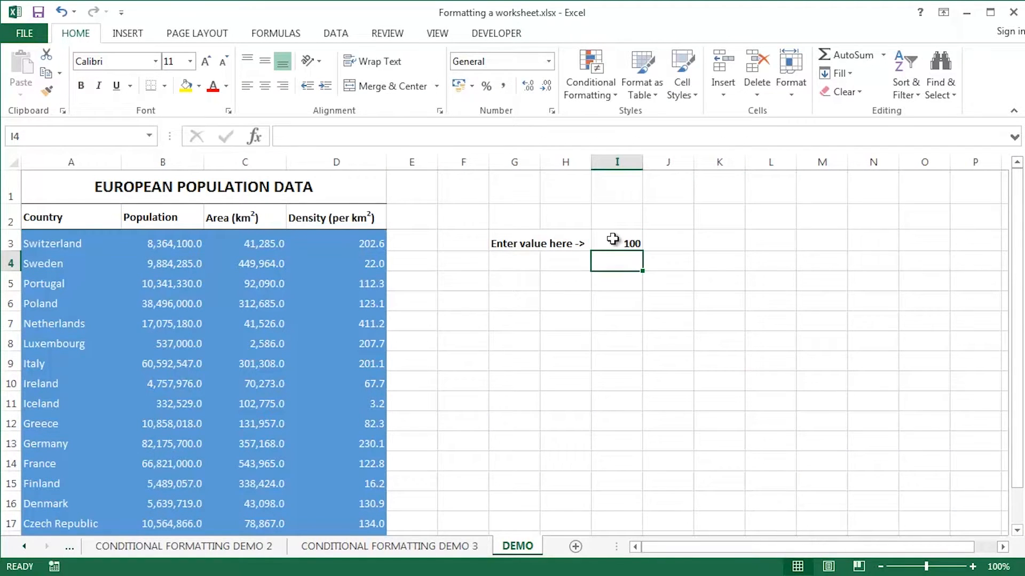
# Reselect the country table A3:D20.
pyautogui.click(51, 244)
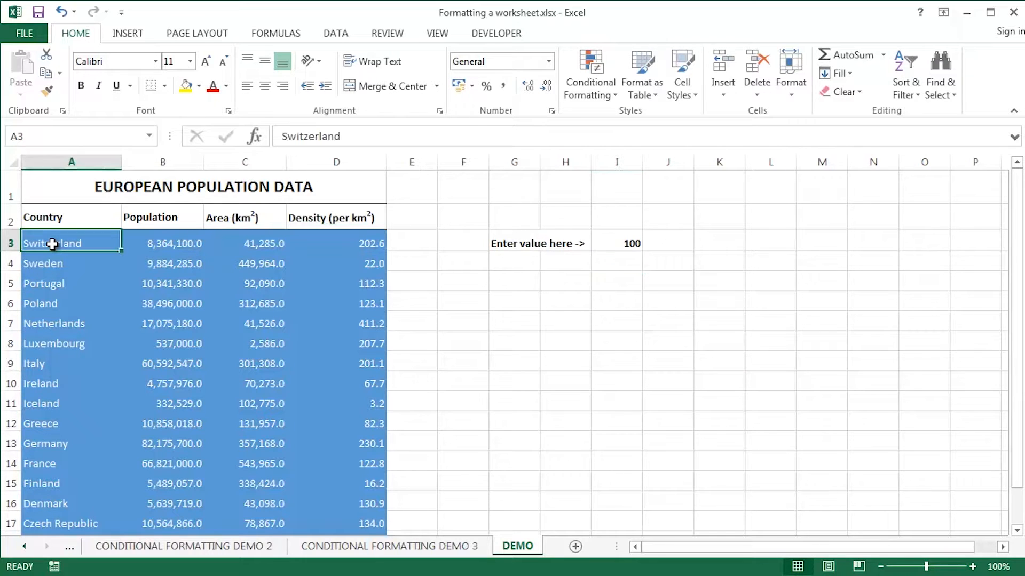
pyautogui.hotkey('ctrl', 'shift', 'Right')
pyautogui.hotkey('ctrl', 'shift', 'Down')
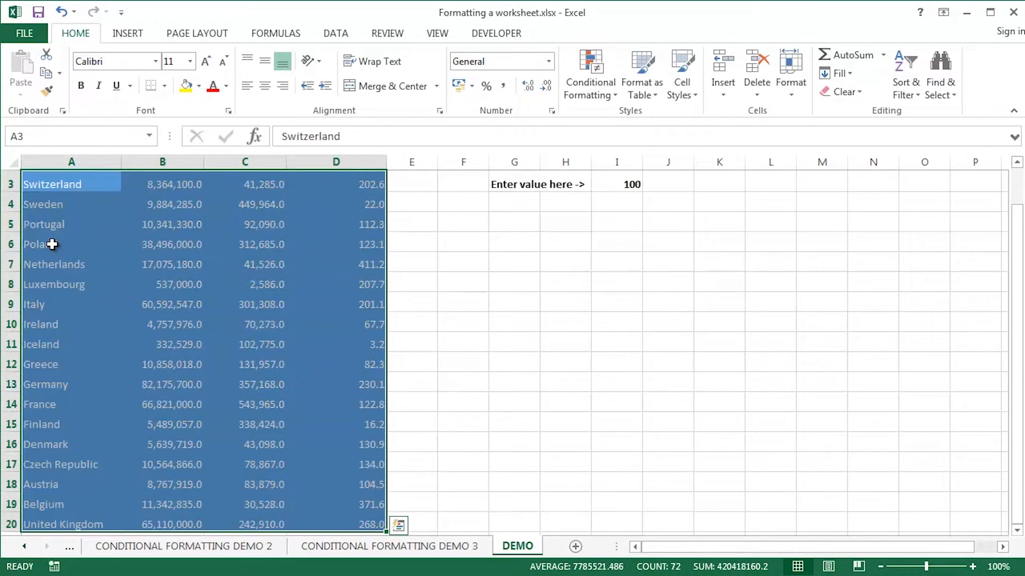
pyautogui.moveTo(1016, 235); pyautogui.dragTo(1016, 183)
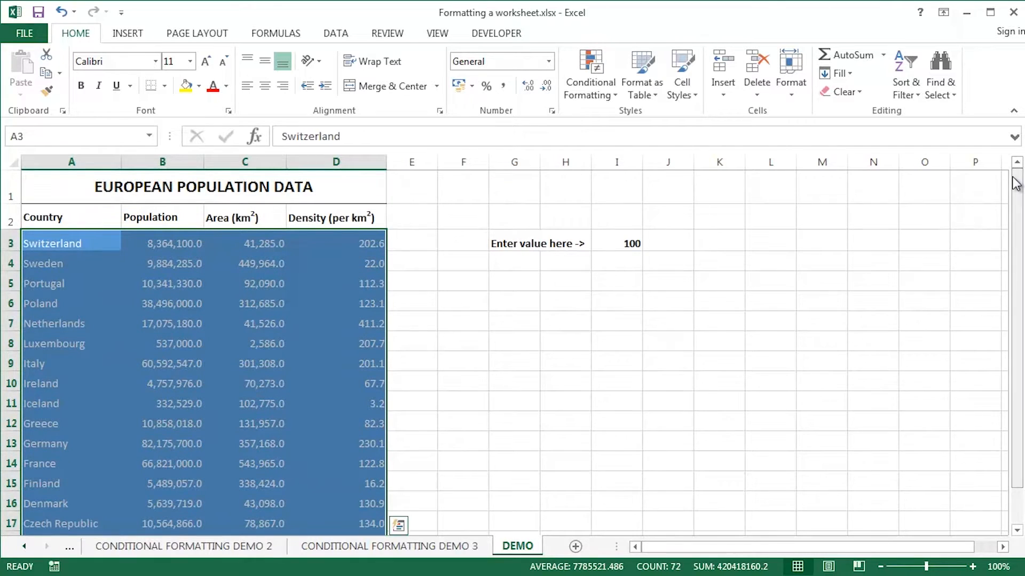
# Open the density highlight rule for editing from the Conditional Formatting Rules Manager.
pyautogui.click(590, 90)
pyautogui.click(625, 331)
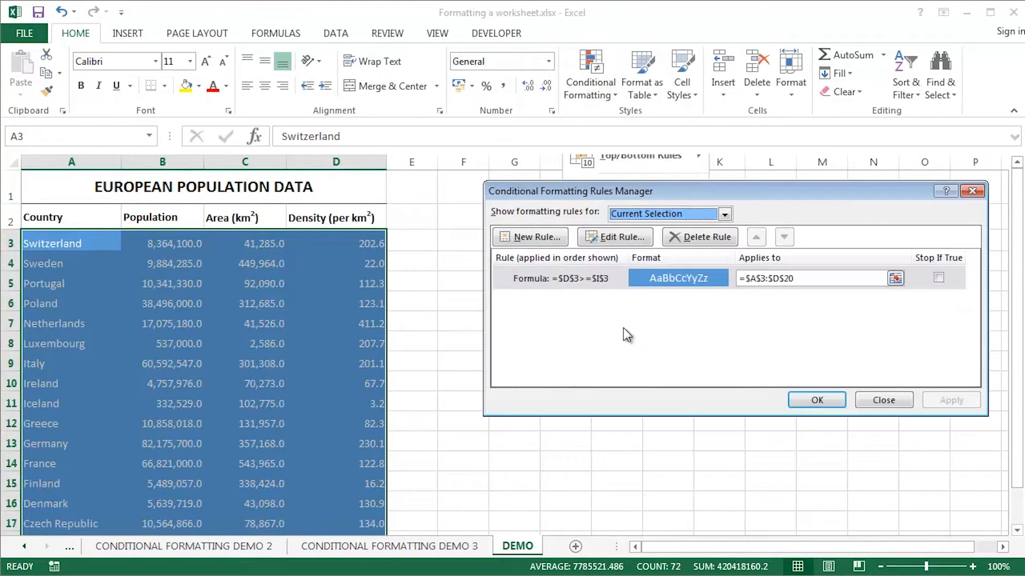
pyautogui.moveTo(640, 190); pyautogui.dragTo(599, 192)
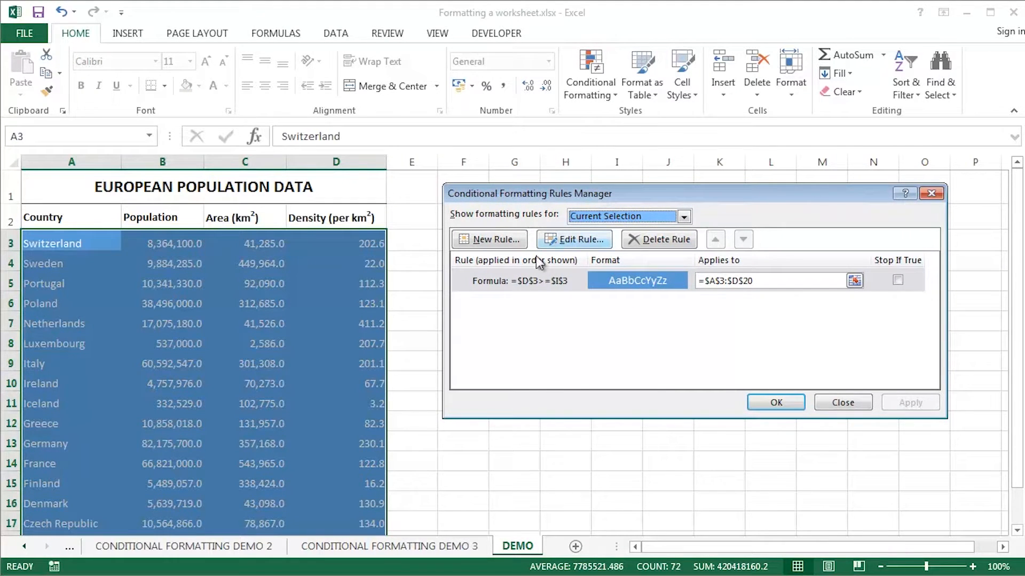
pyautogui.doubleClick(534, 281)
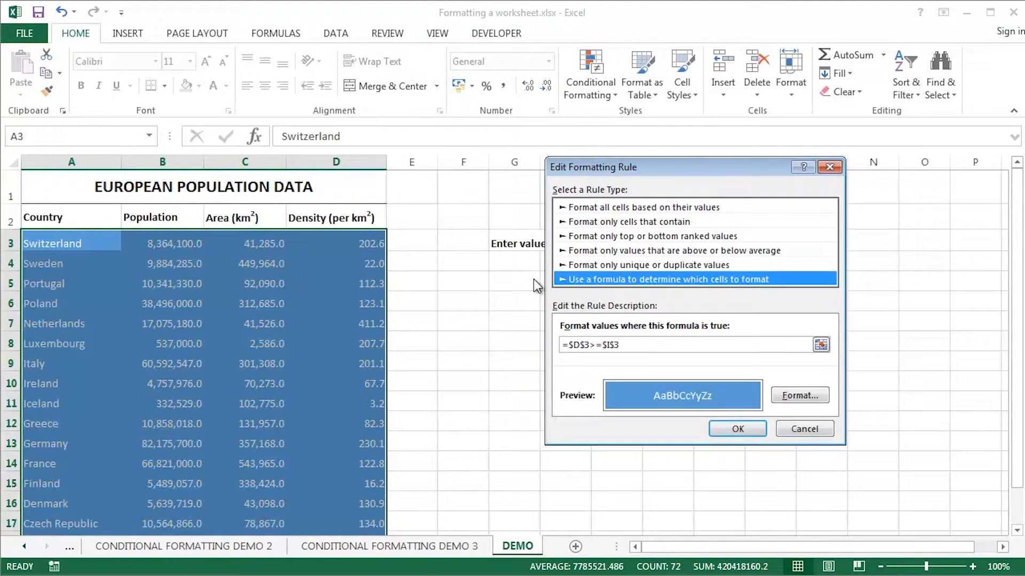
pyautogui.moveTo(628, 164); pyautogui.dragTo(572, 131)
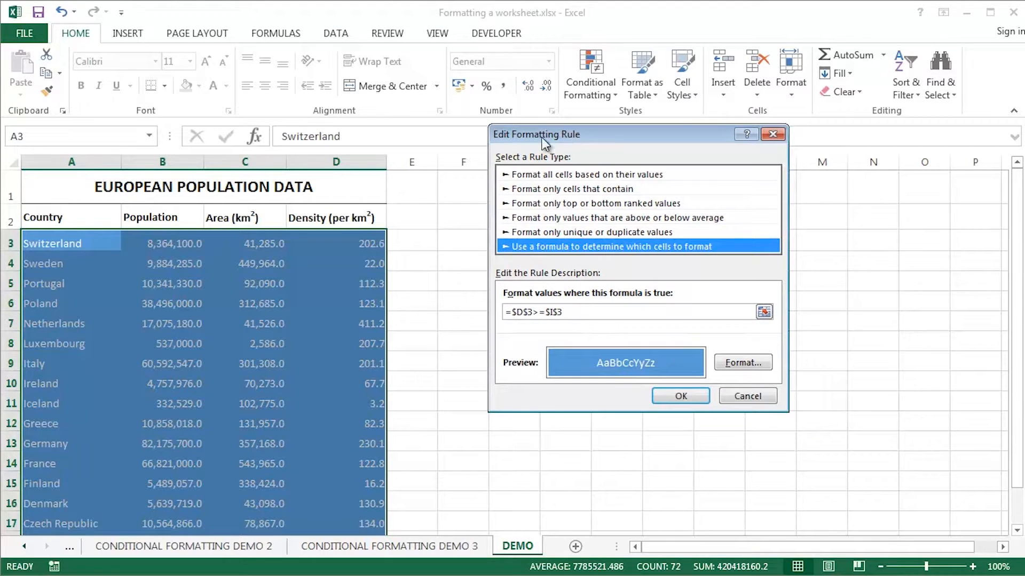
# Remove the $ before row 3 so the formula reads =$D3>=$I$3.
pyautogui.moveTo(534, 311); pyautogui.dragTo(478, 312)
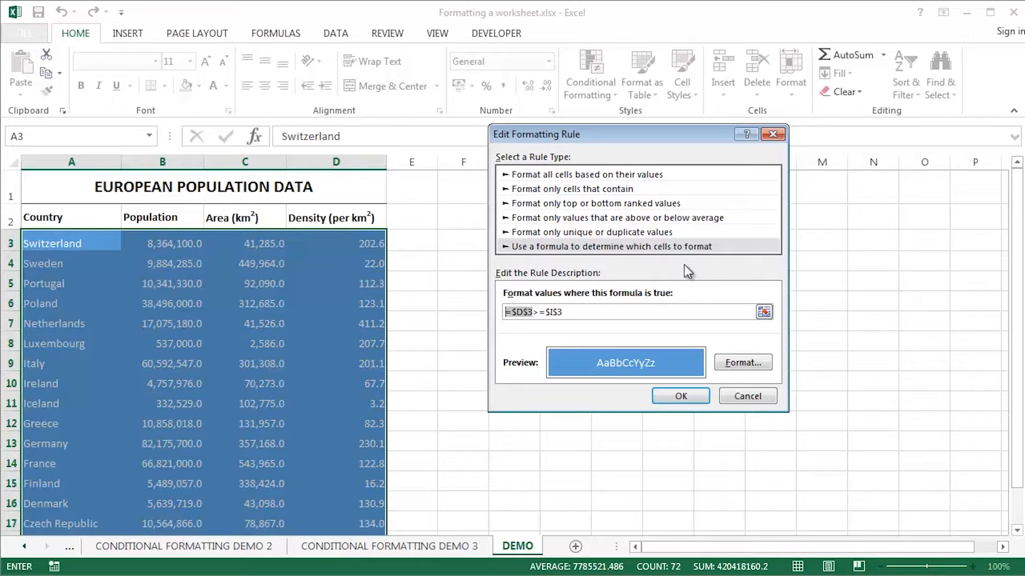
pyautogui.click(528, 313)
pyautogui.press('BackSpace')
# Confirm and apply the corrected per-row rule, then close the Rules Manager.
pyautogui.click(684, 395)
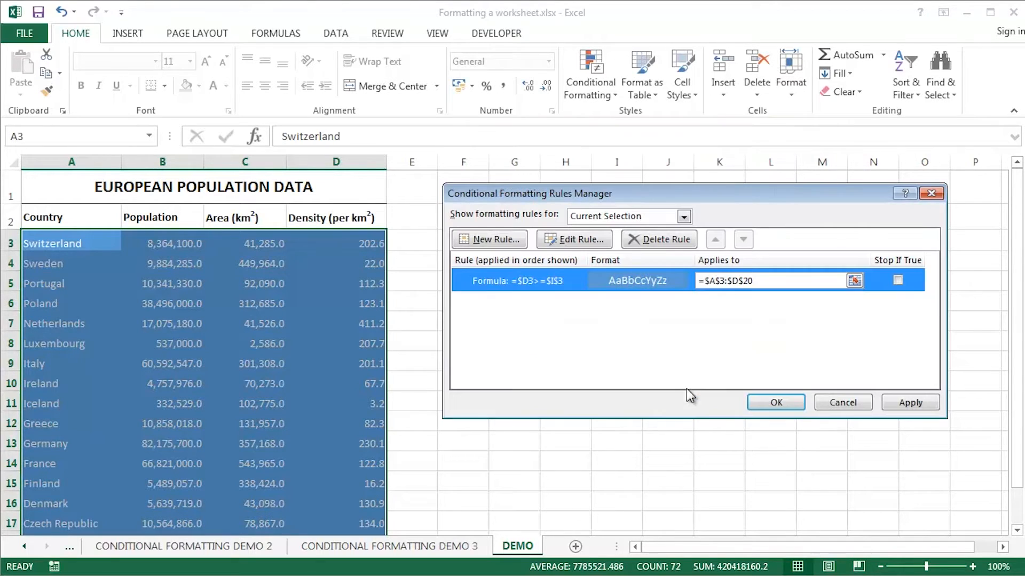
pyautogui.click(899, 405)
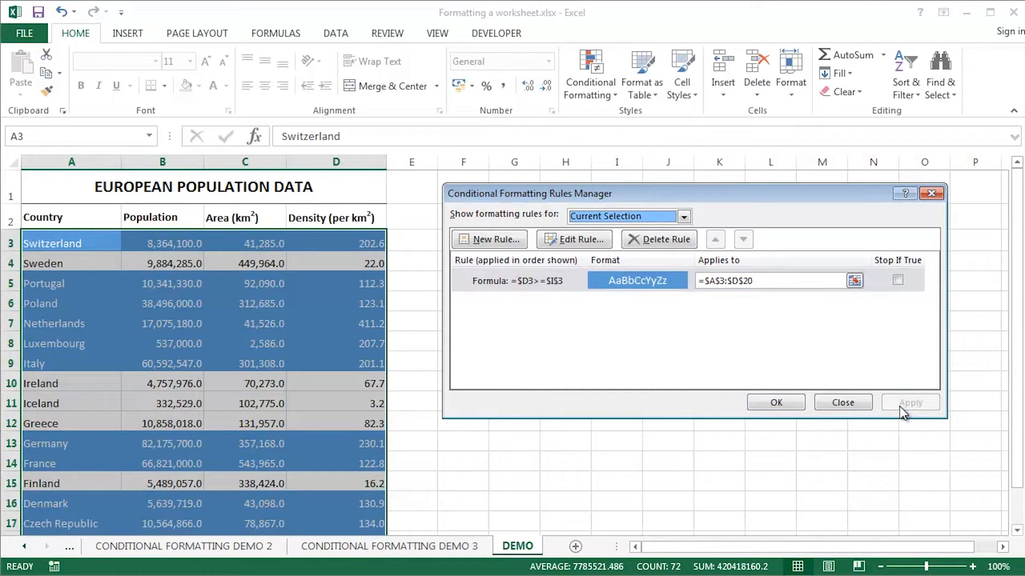
pyautogui.click(822, 409)
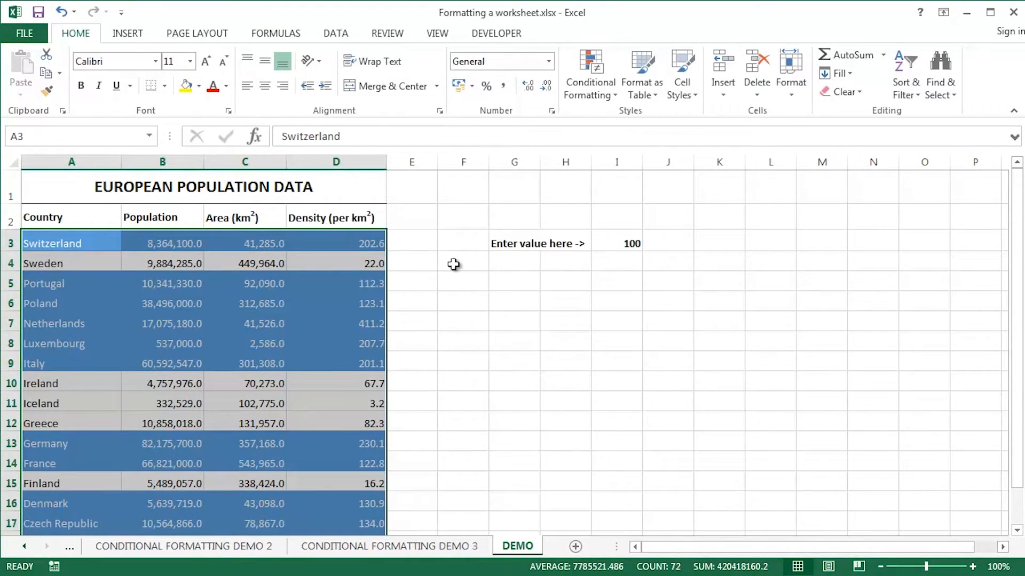
pyautogui.click(456, 264)
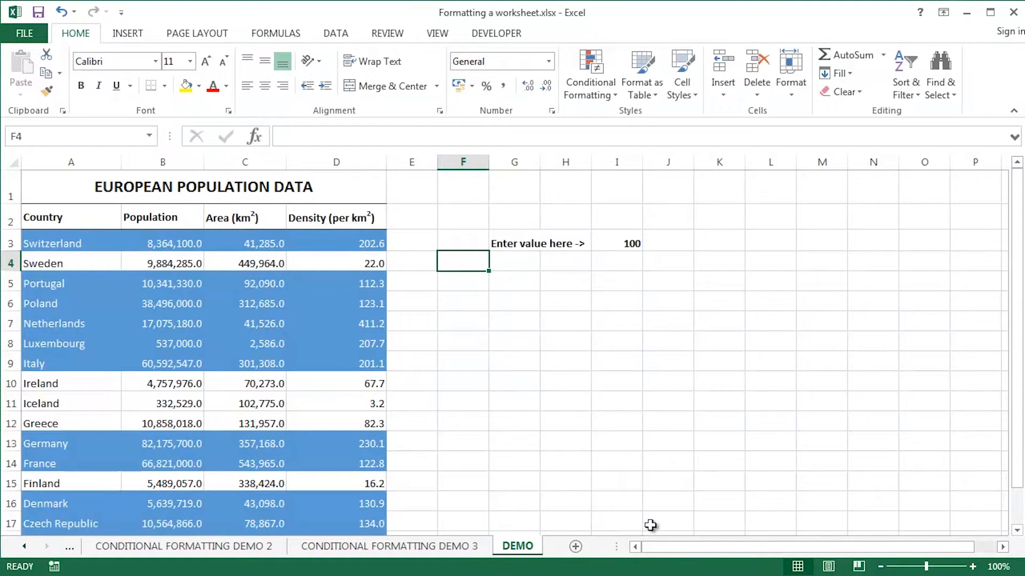
# Set the threshold in I3 to 200.
pyautogui.click(622, 243)
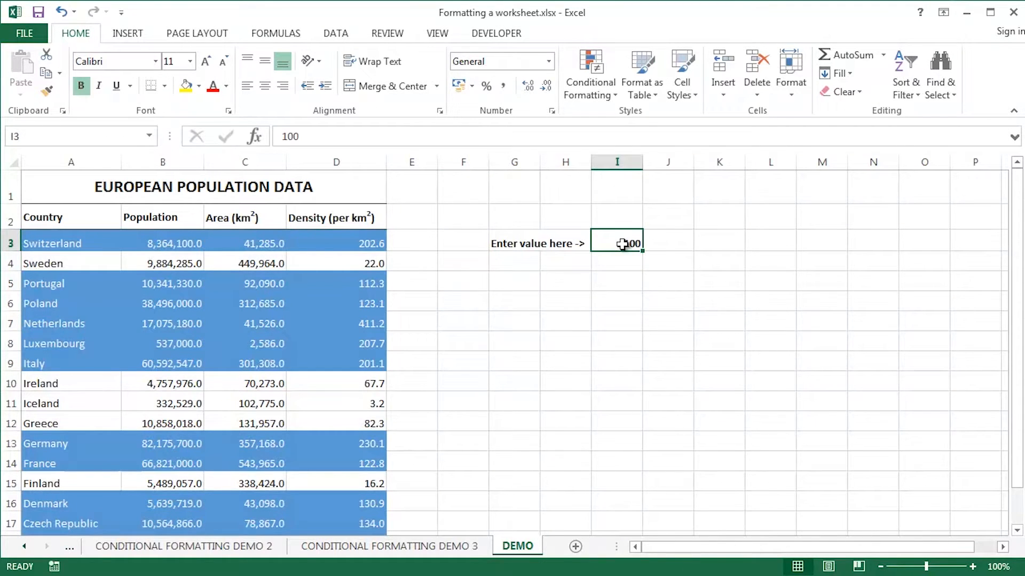
pyautogui.write('200')
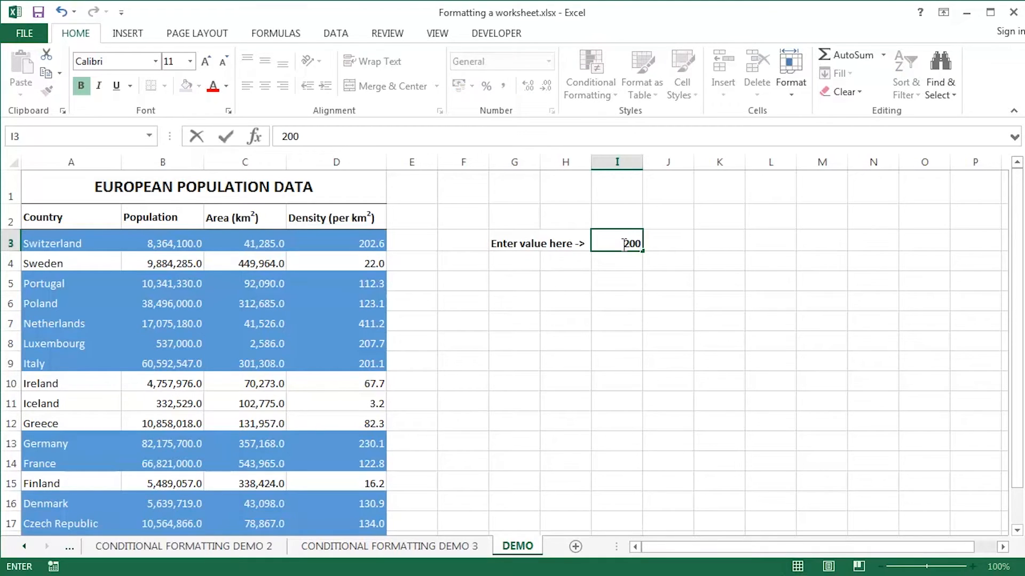
pyautogui.press('Return')
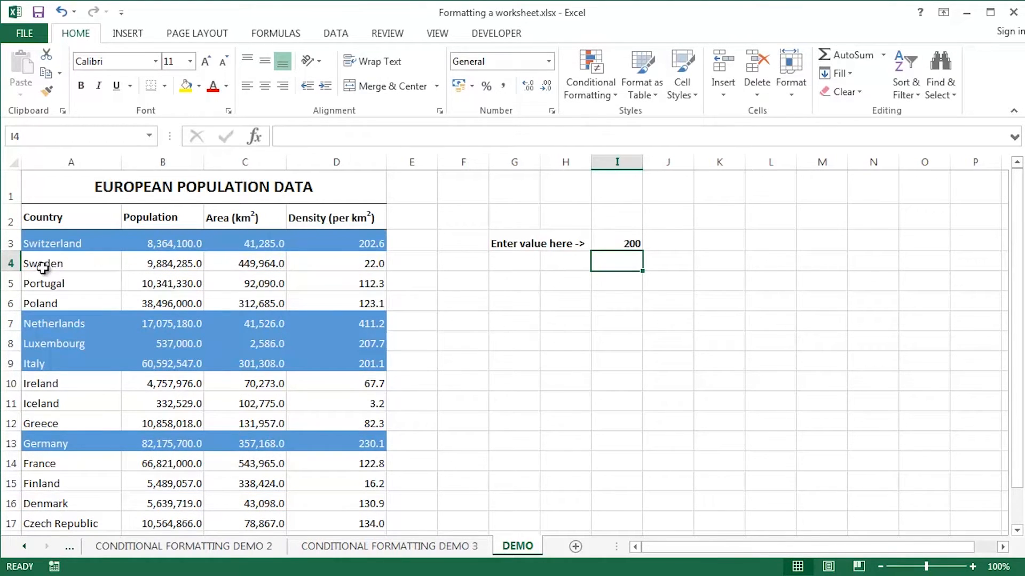
pyautogui.click(629, 243)
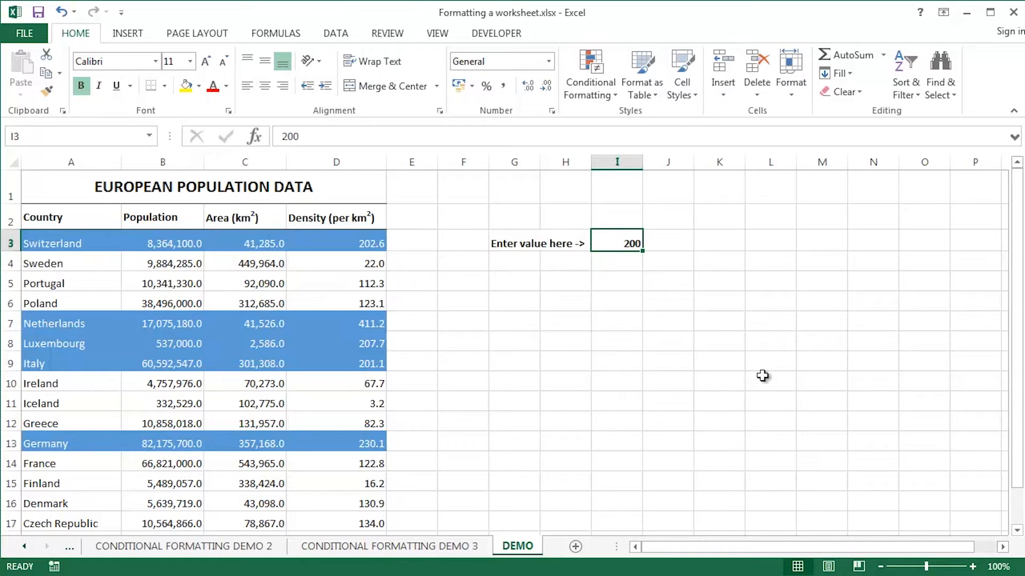
# Select the table A3:D20 and open its density rule =$D3>=$I$3 in Edit Formatting Rule.
pyautogui.click(75, 243)
pyautogui.hotkey('ctrl', 'shift', 'Right')
pyautogui.hotkey('ctrl', 'shift', 'Down')
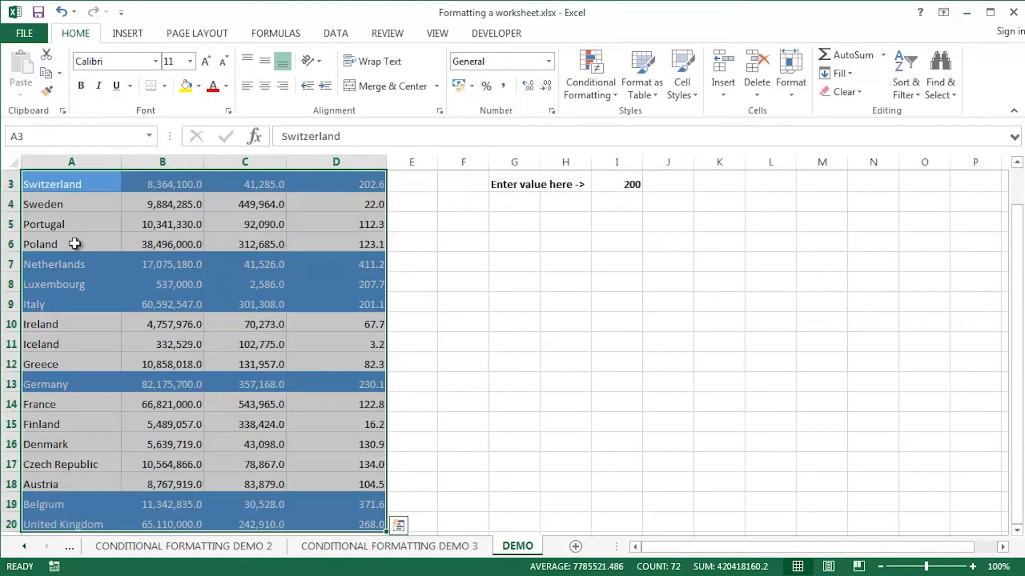
pyautogui.scroll(1, 269, 243)
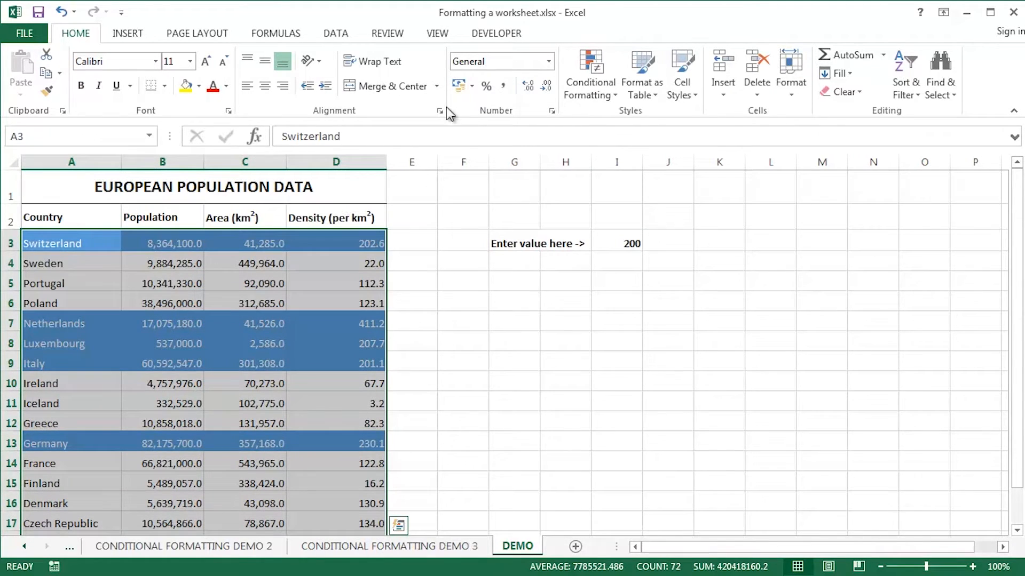
pyautogui.click(589, 94)
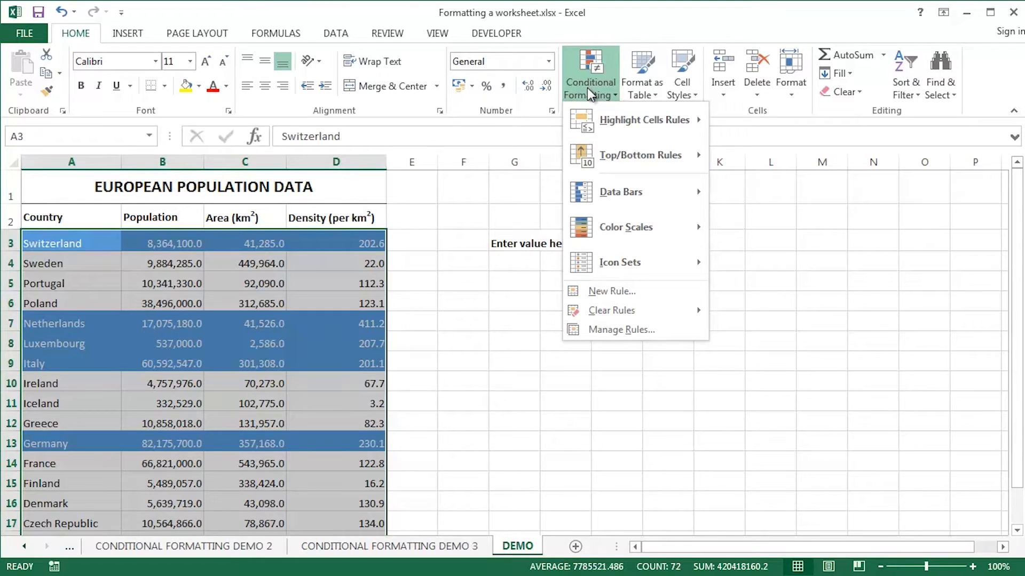
pyautogui.click(608, 331)
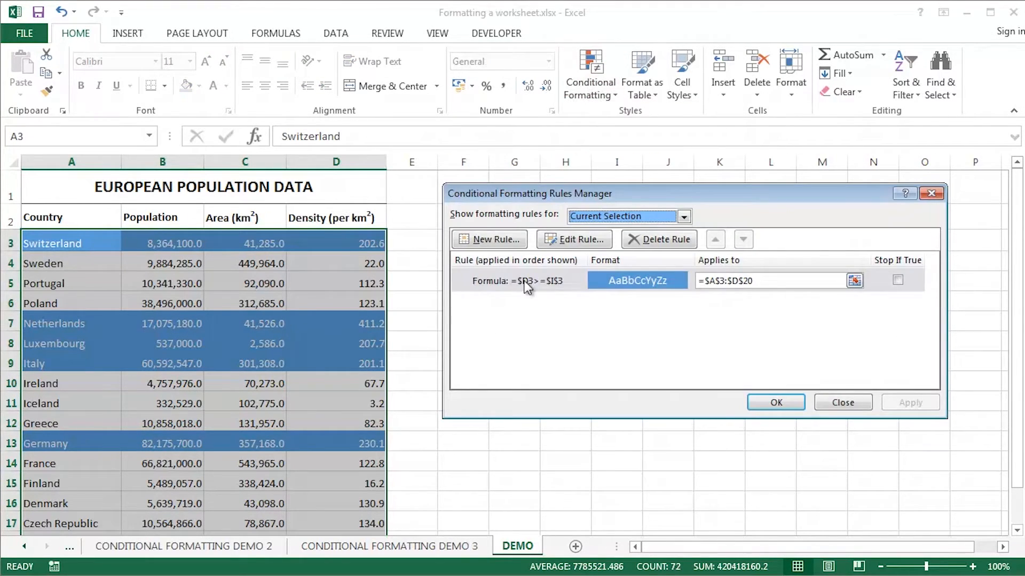
pyautogui.doubleClick(524, 281)
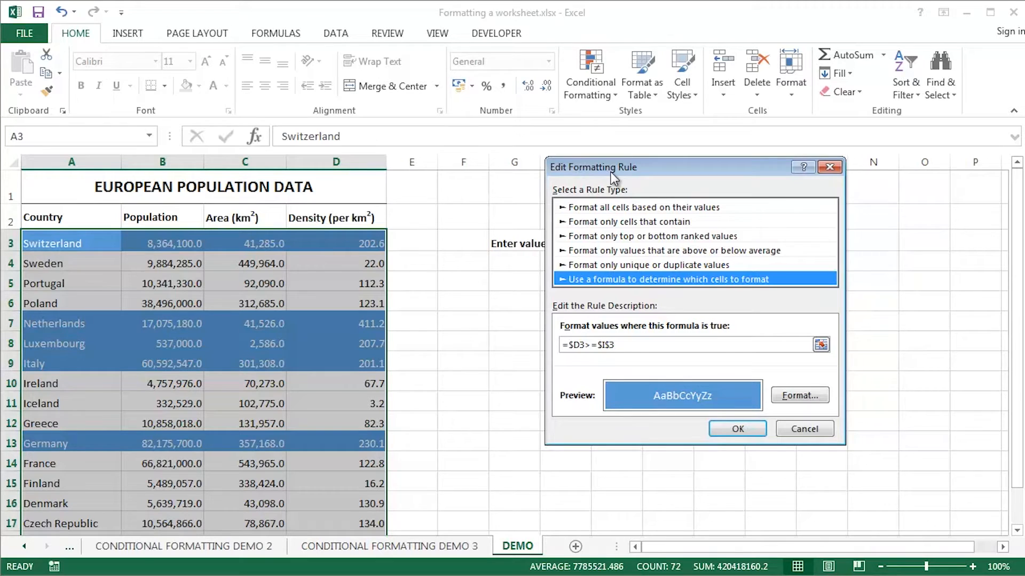
pyautogui.moveTo(611, 171); pyautogui.dragTo(522, 191)
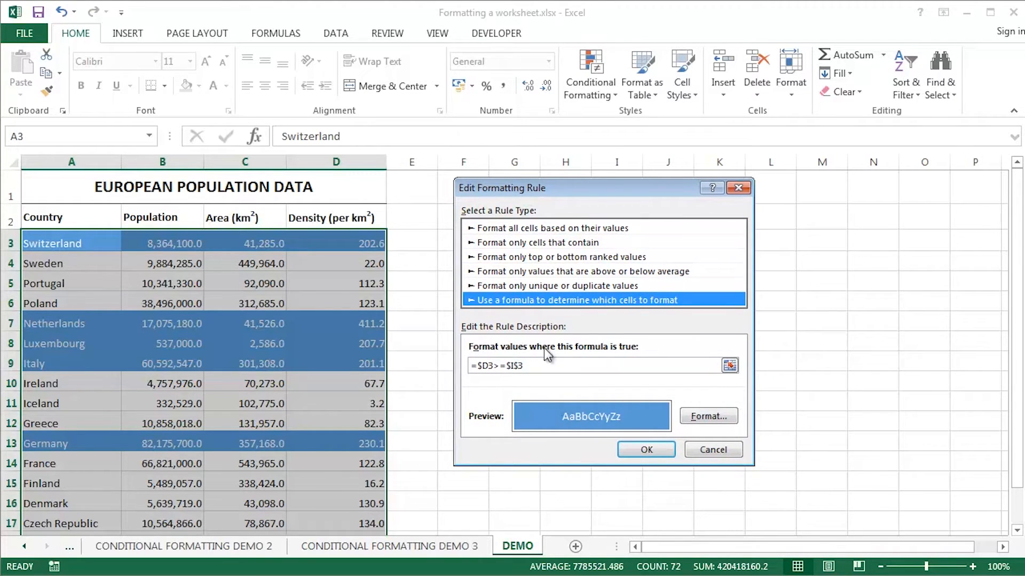
pyautogui.click(544, 367)
pyautogui.moveTo(575, 191)
pyautogui.mouseDown()
pyautogui.moveTo(587, 309)
pyautogui.moveTo(590, 193)
pyautogui.mouseUp()
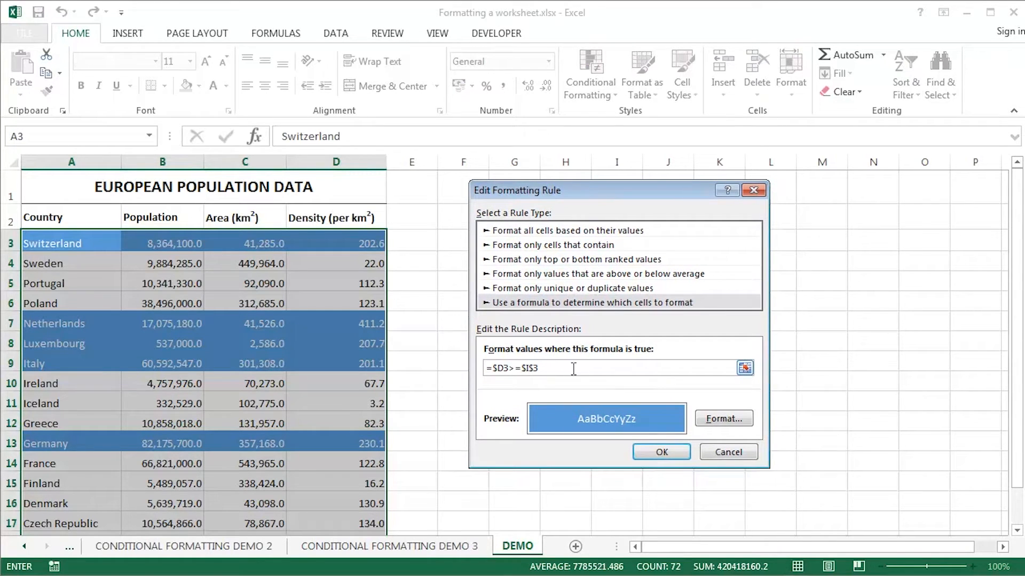